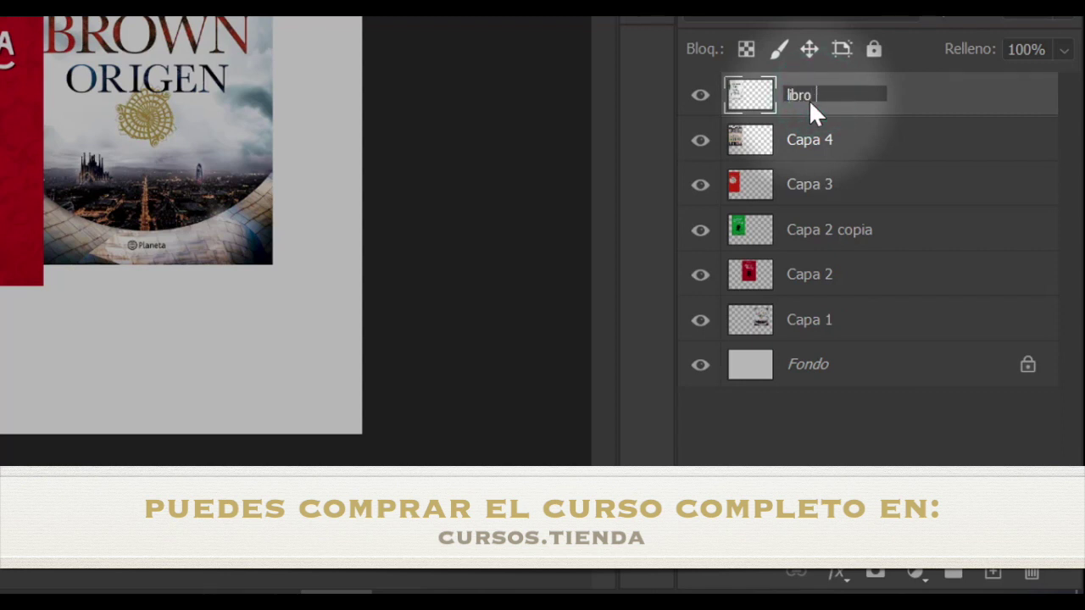
Step: Rename the top layer as libro and place it together with Capa 4 in a new group
{"action": "key", "text": "Return"}
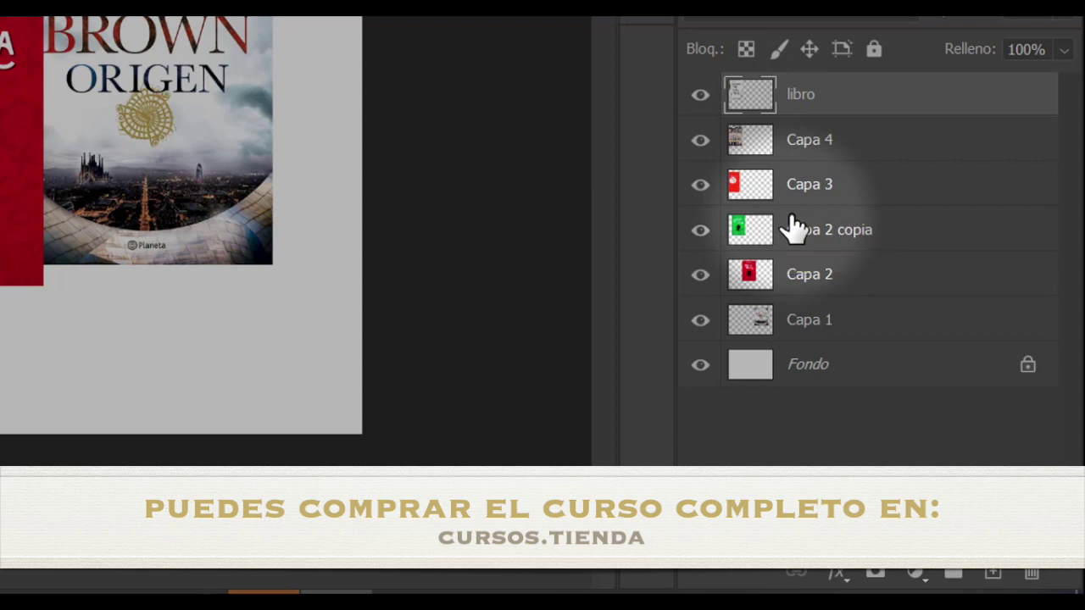
{"action": "left_click", "coordinate": [793, 148]}
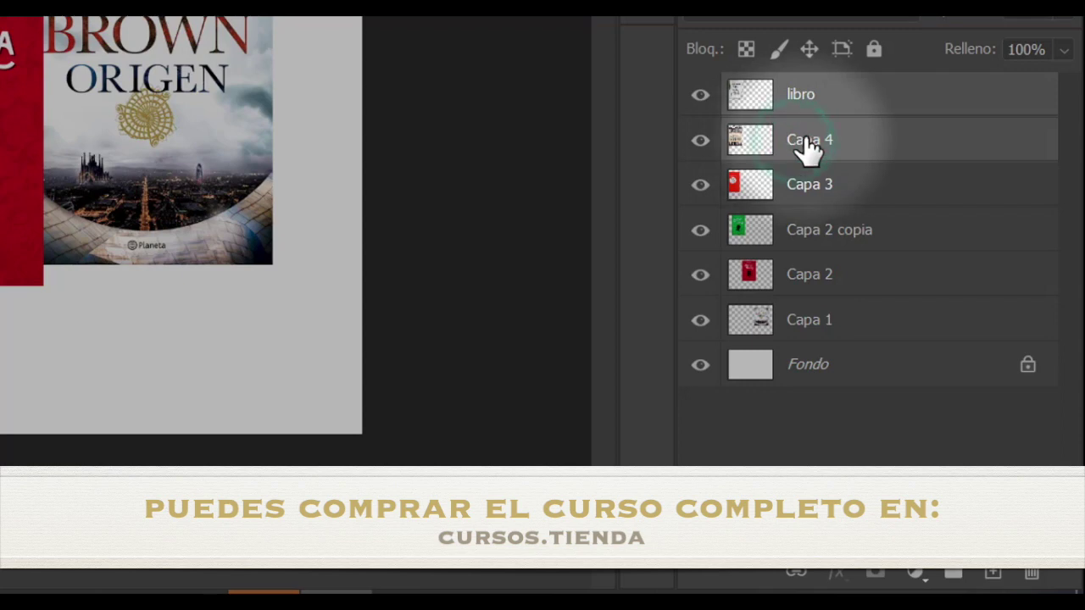
{"action": "right_click", "coordinate": [806, 150]}
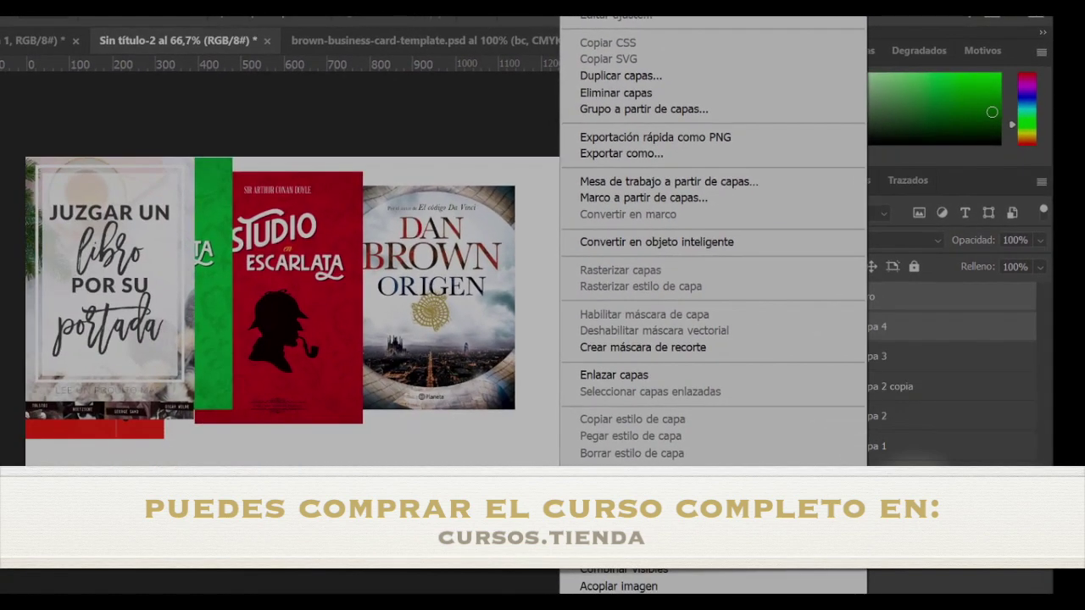
{"action": "key", "text": "Escape"}
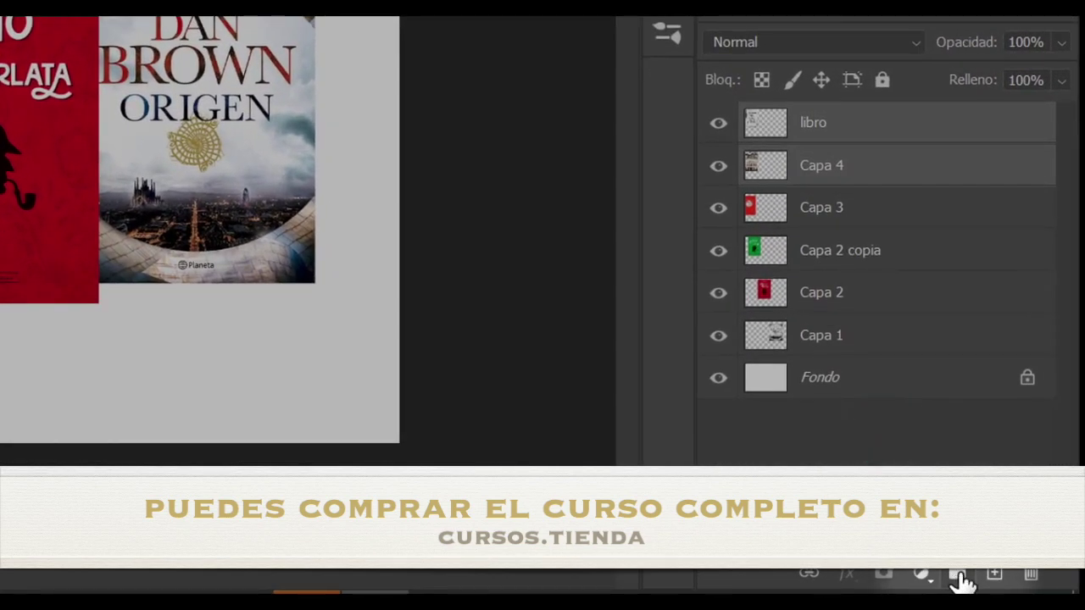
{"action": "left_click", "coordinate": [958, 577]}
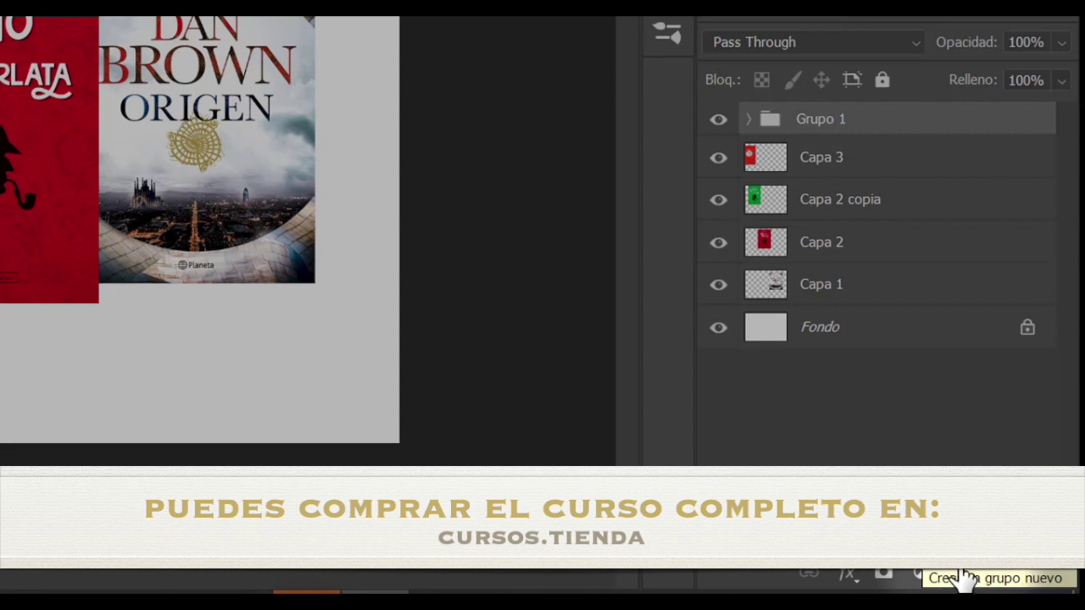
Step: Expand the new group to check its layers and lower the whole group's opacity to 62%
{"action": "left_click", "coordinate": [749, 120]}
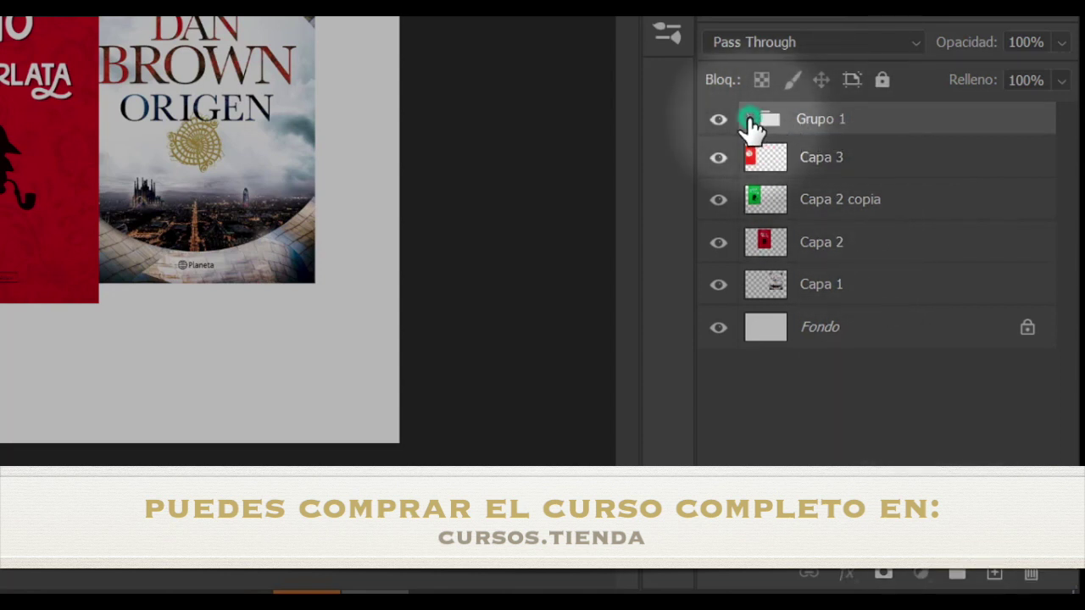
{"action": "left_click_drag", "start_coordinate": [813, 159], "coordinate": [873, 199]}
{"action": "left_click", "coordinate": [874, 200]}
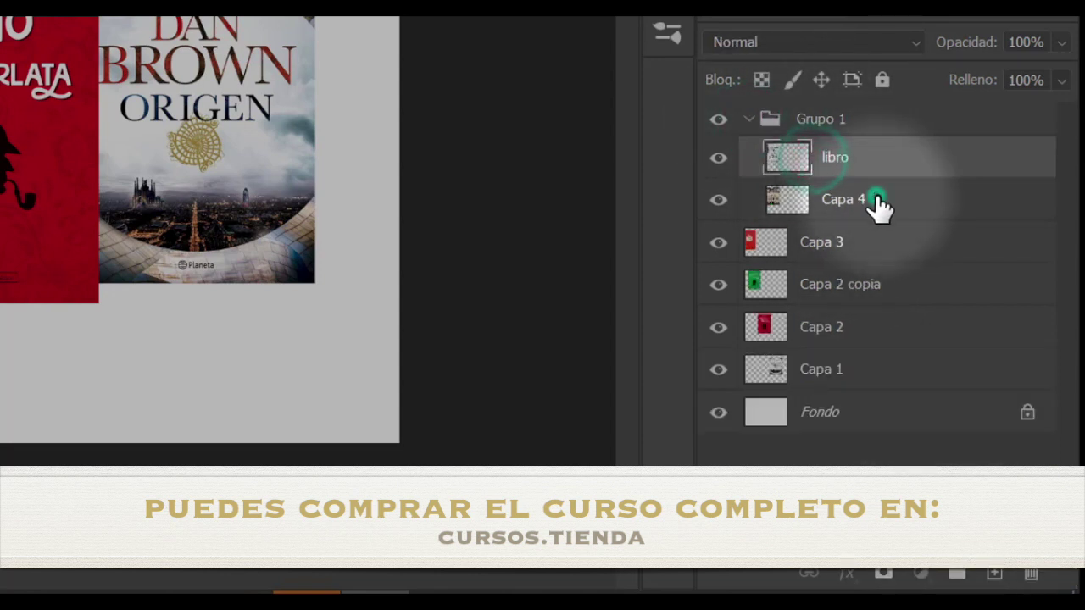
{"action": "left_click", "coordinate": [885, 121]}
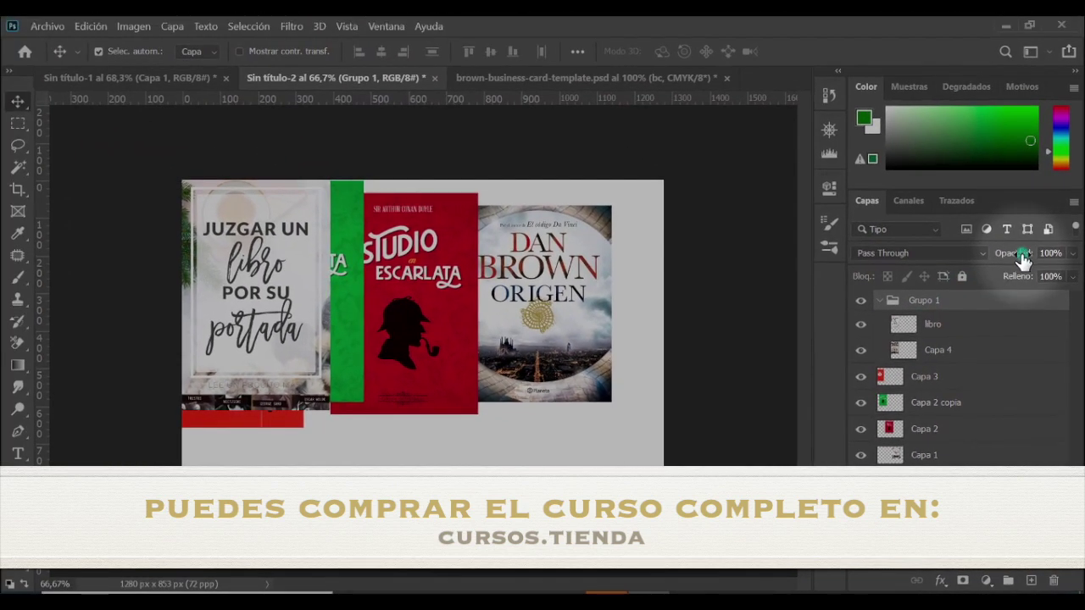
{"action": "left_click_drag", "start_coordinate": [1023, 259], "coordinate": [990, 262]}
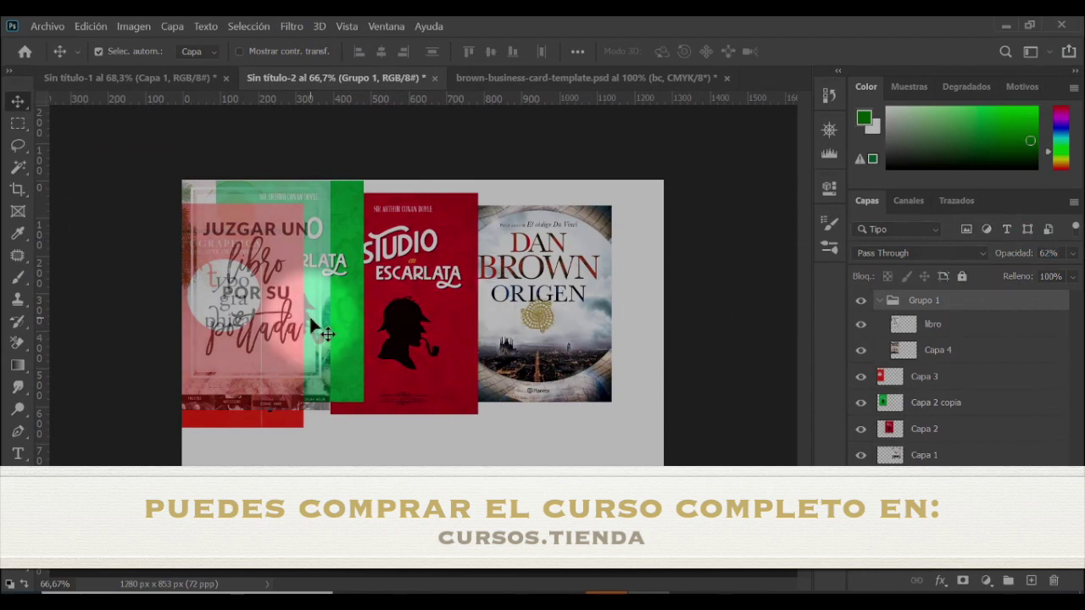
Step: Move the "Juzgar un libro por su portada" cover to the canvas's lower right and the "Grandes cartas de amor" cover to its lower middle
{"action": "left_click_drag", "start_coordinate": [309, 314], "coordinate": [555, 424]}
{"action": "left_click_drag", "start_coordinate": [264, 277], "coordinate": [355, 413]}
{"action": "left_click_drag", "start_coordinate": [461, 365], "coordinate": [484, 432]}
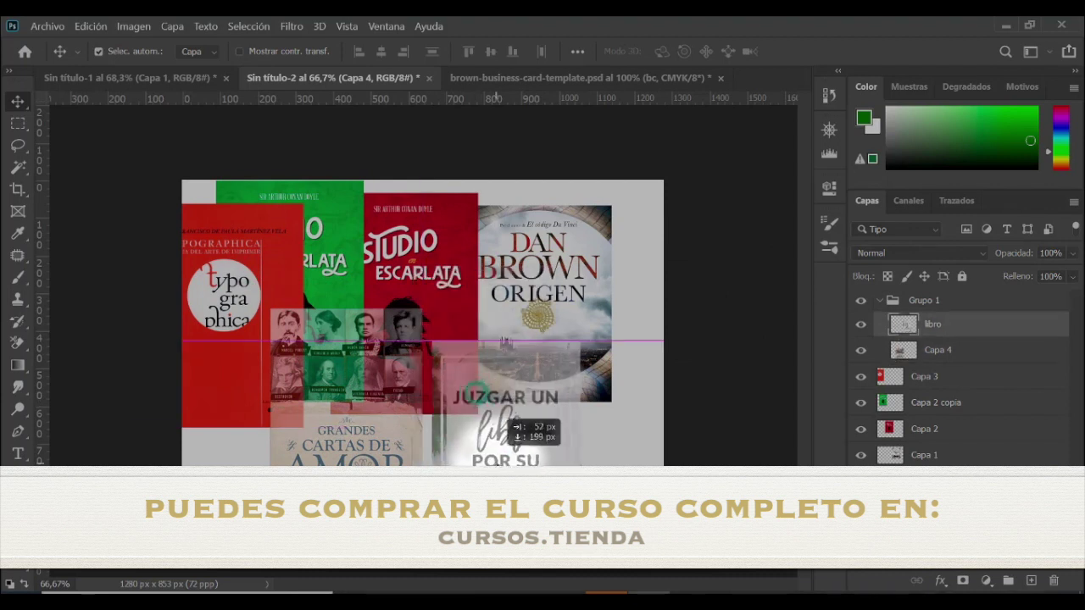
{"action": "left_click", "coordinate": [379, 422]}
Step: Set the opacity of the group containing libro and Capa 4 back to 100%
{"action": "left_click", "coordinate": [959, 325]}
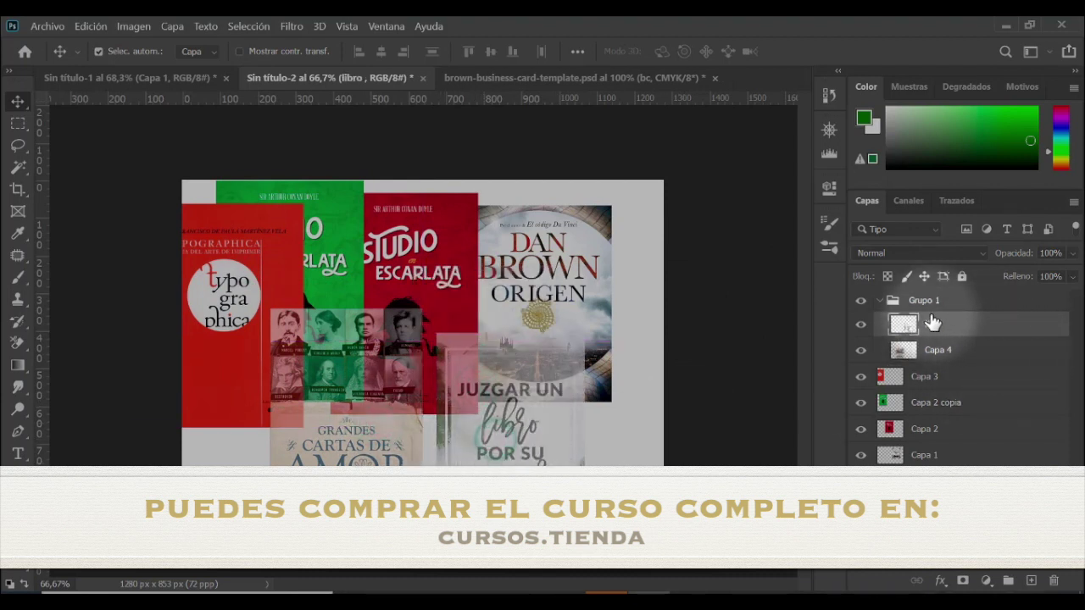
{"action": "left_click", "coordinate": [924, 303]}
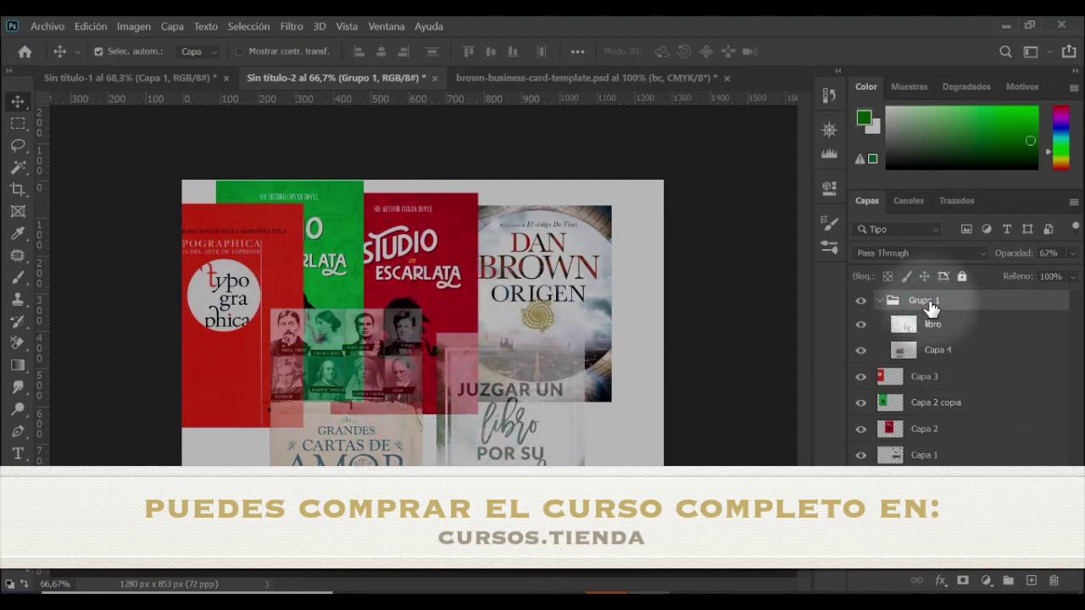
{"action": "left_click_drag", "start_coordinate": [1032, 254], "coordinate": [1079, 258]}
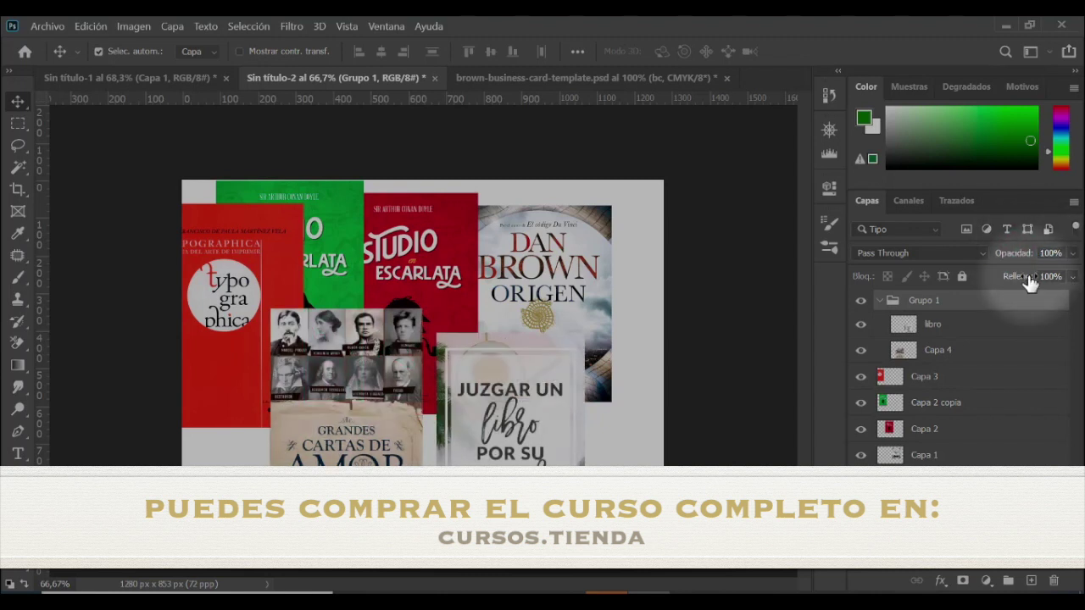
Step: Ungroup the layers libro and Capa 4
{"action": "right_click", "coordinate": [931, 307]}
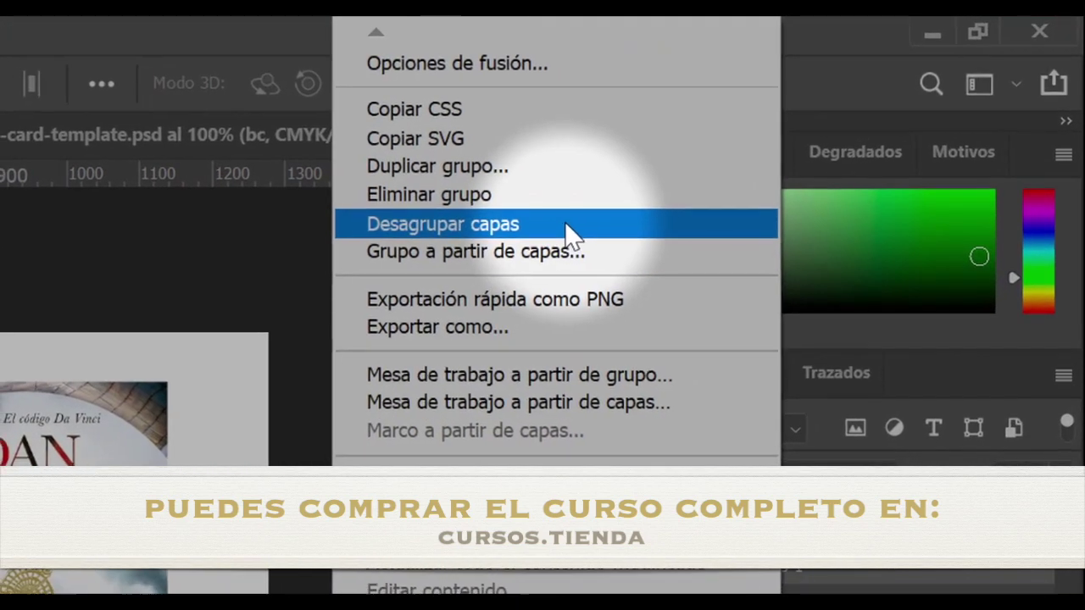
{"action": "left_click", "coordinate": [674, 187]}
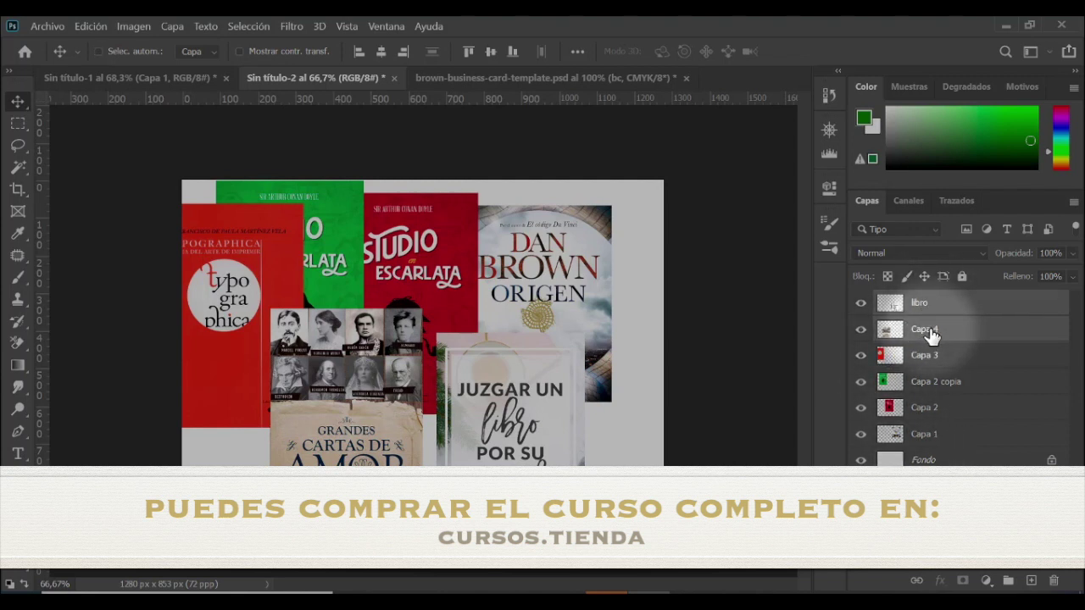
Step: Group the libro and Capa 4 layers again and rename the group as Portadas
{"action": "key", "text": "ctrl+g"}
{"action": "left_click", "coordinate": [875, 301]}
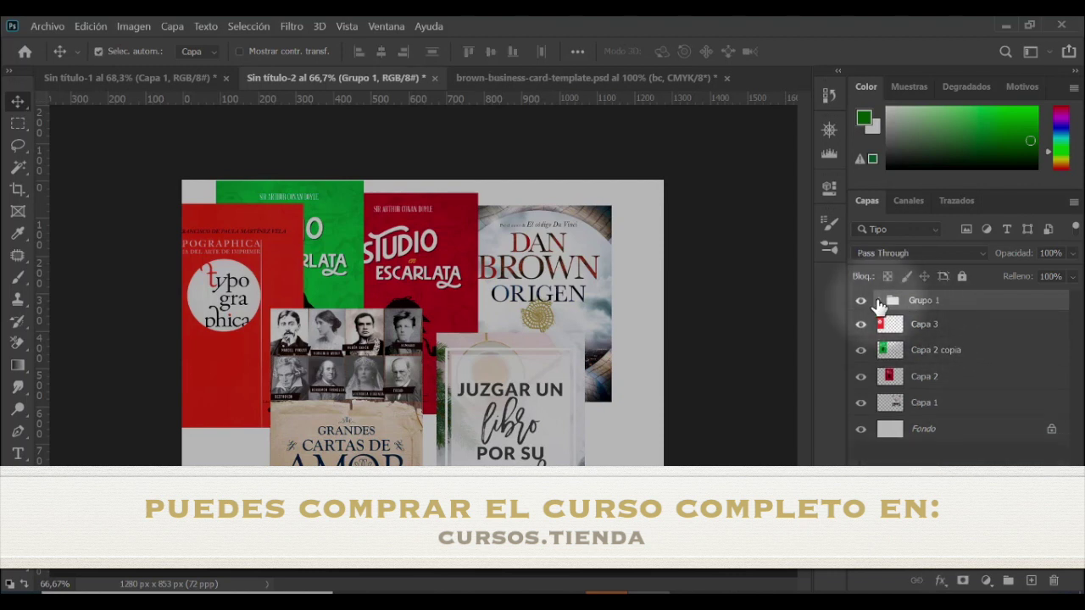
{"action": "left_click", "coordinate": [874, 300]}
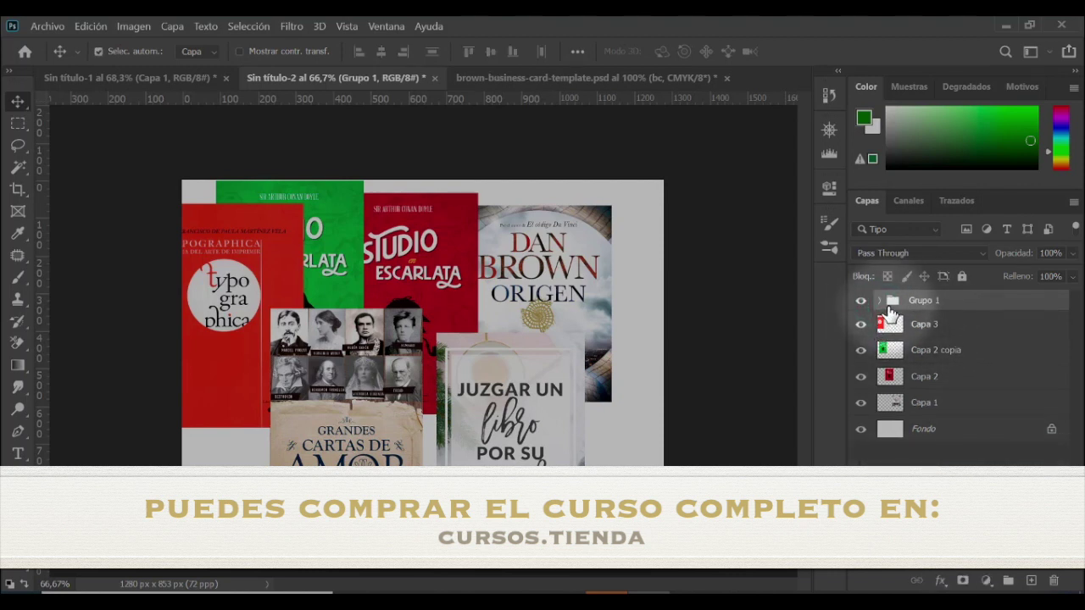
{"action": "left_click", "coordinate": [877, 301]}
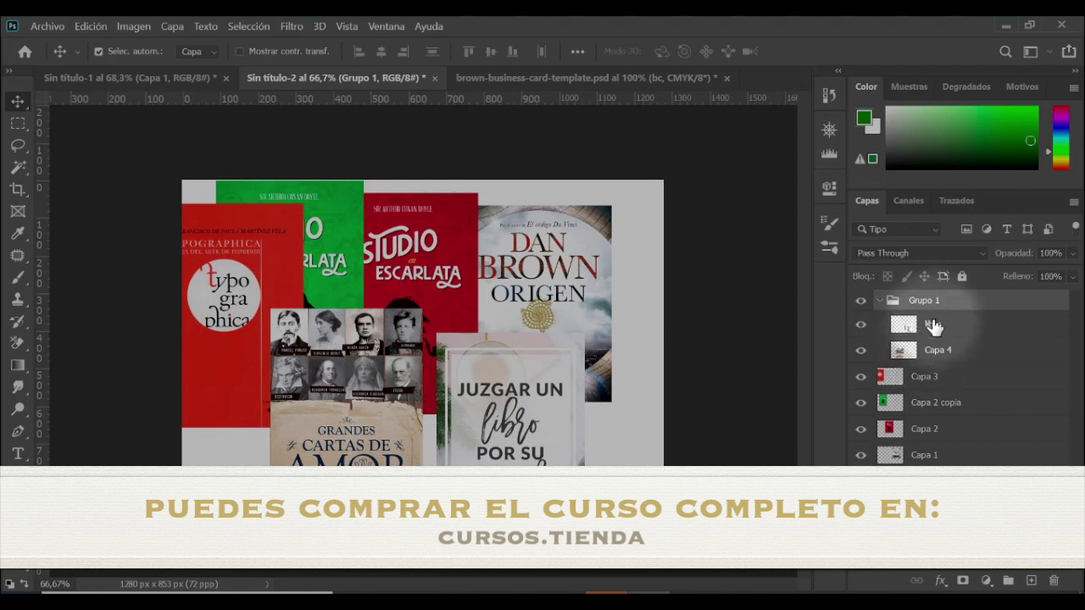
{"action": "double_click", "coordinate": [924, 302]}
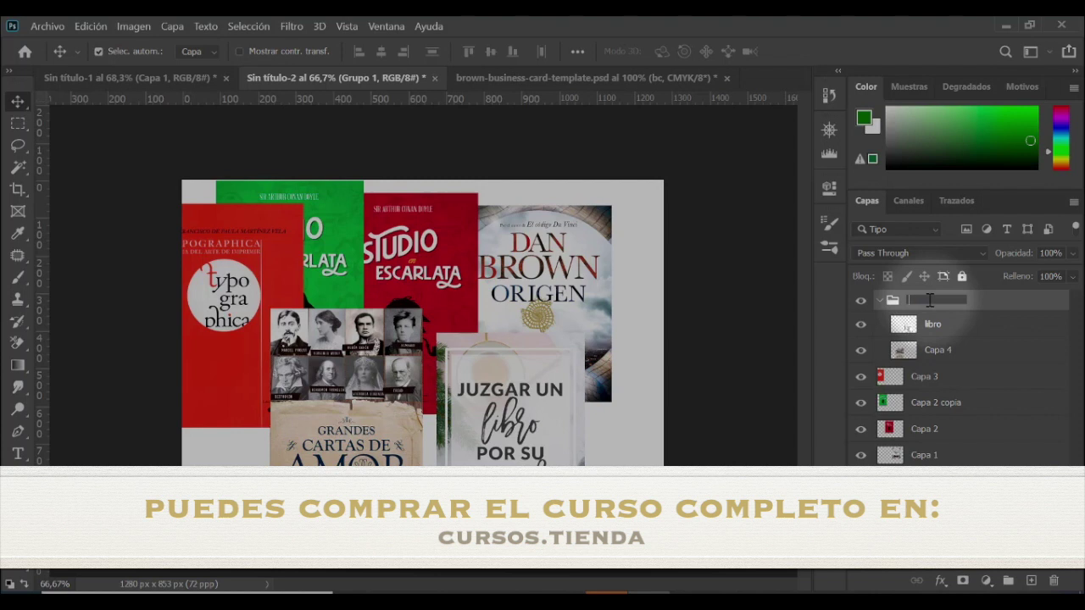
{"action": "key", "text": "Return"}
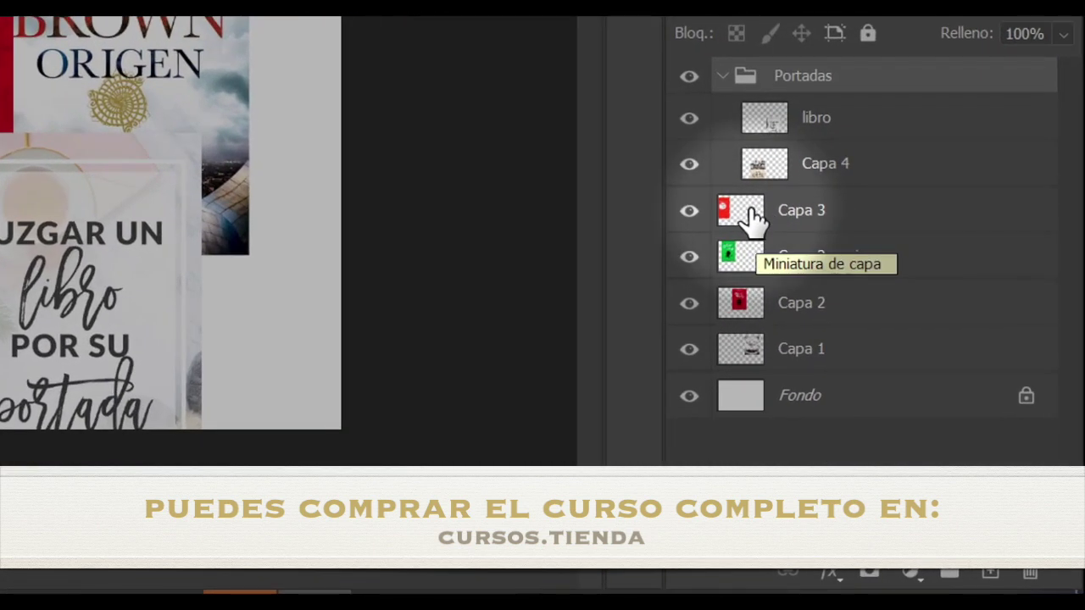
Step: Move the Capa 3 layer into the Portadas group and place it below Capa 4
{"action": "left_click_drag", "start_coordinate": [748, 219], "coordinate": [819, 80]}
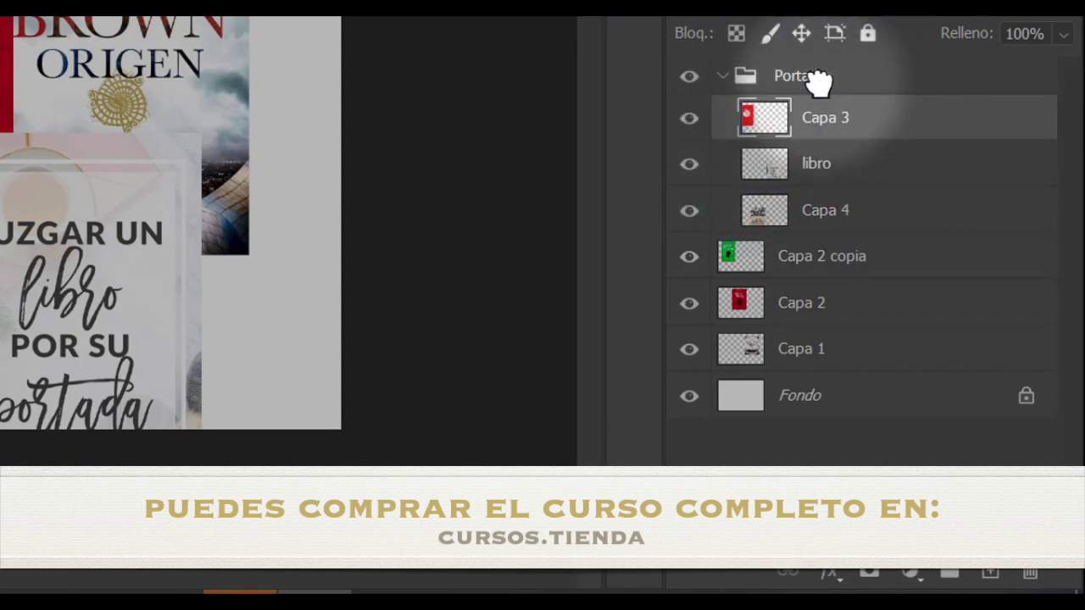
{"action": "mouse_move", "coordinate": [841, 127]}
{"action": "left_mouse_down"}
{"action": "mouse_move", "coordinate": [795, 135]}
{"action": "mouse_move", "coordinate": [783, 184]}
{"action": "mouse_move", "coordinate": [824, 121]}
{"action": "mouse_move", "coordinate": [840, 191]}
{"action": "mouse_move", "coordinate": [833, 140]}
{"action": "left_mouse_up"}
Step: Create a nested group named "libros bonitos" from the Capa 3 layer inside Portadas
{"action": "left_click", "coordinate": [776, 212]}
{"action": "right_click", "coordinate": [779, 213]}
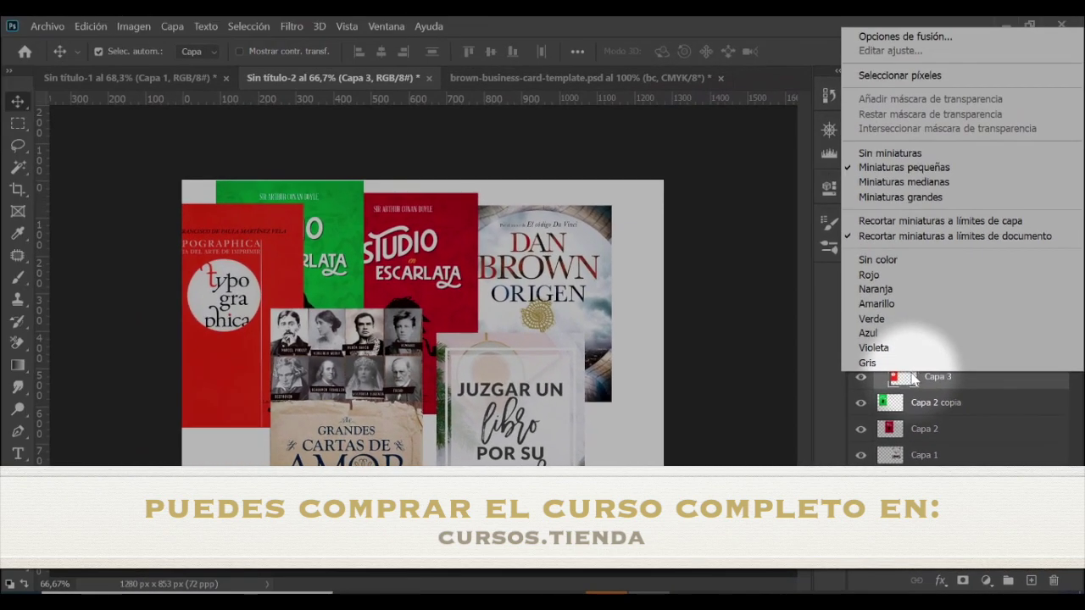
{"action": "left_click", "coordinate": [1005, 380]}
{"action": "right_click", "coordinate": [1006, 382]}
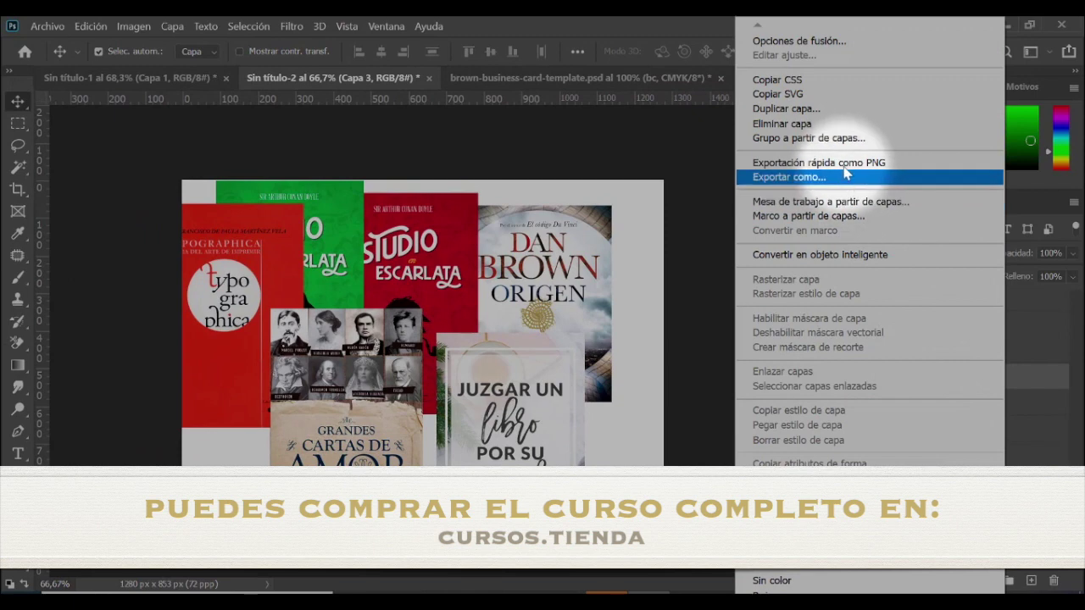
{"action": "left_click", "coordinate": [844, 138]}
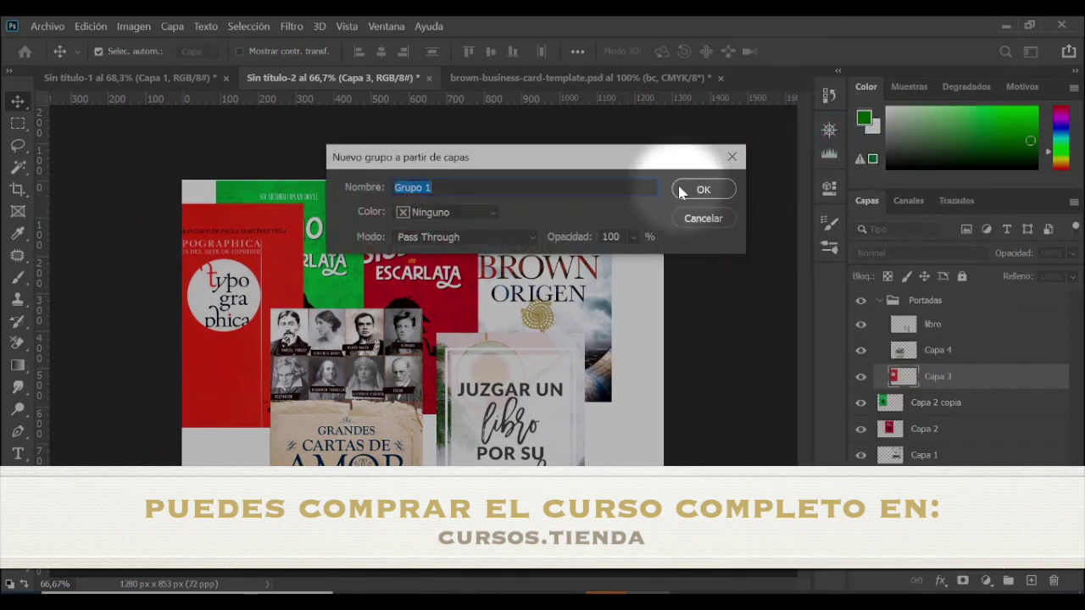
{"action": "type", "text": "libros bonitos"}
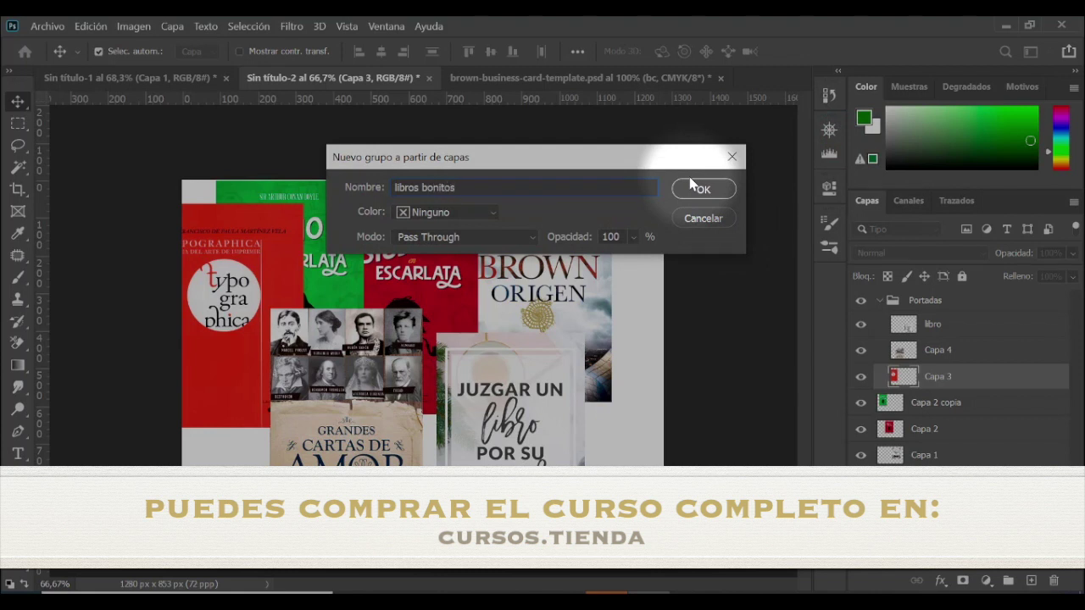
{"action": "left_click", "coordinate": [701, 189]}
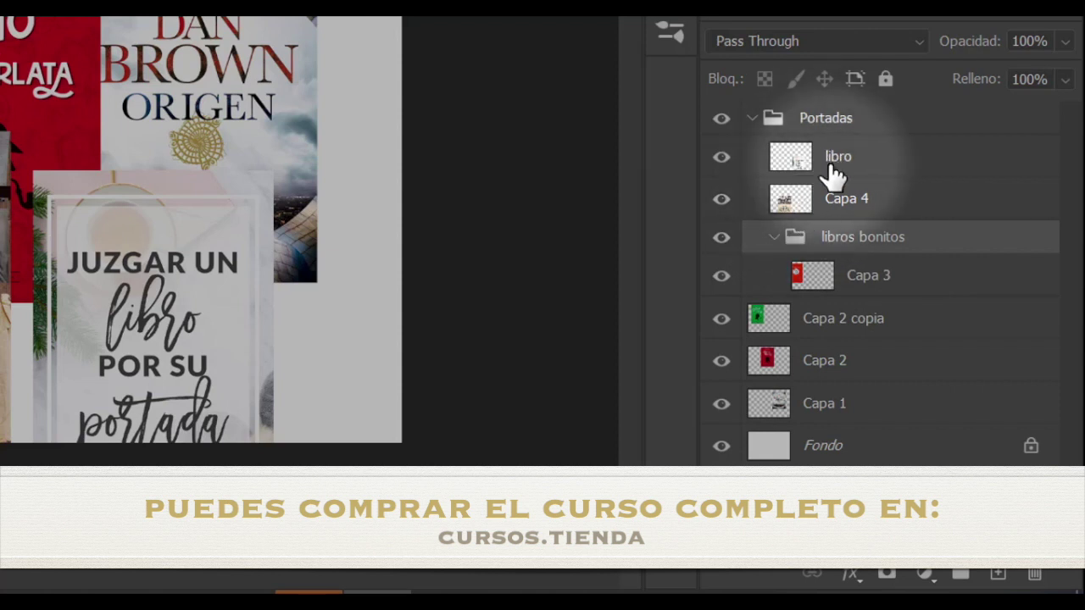
Step: Fold and unfold the Portadas group to view its nesting, and collapse the libros bonitos subgroup
{"action": "left_click", "coordinate": [752, 119]}
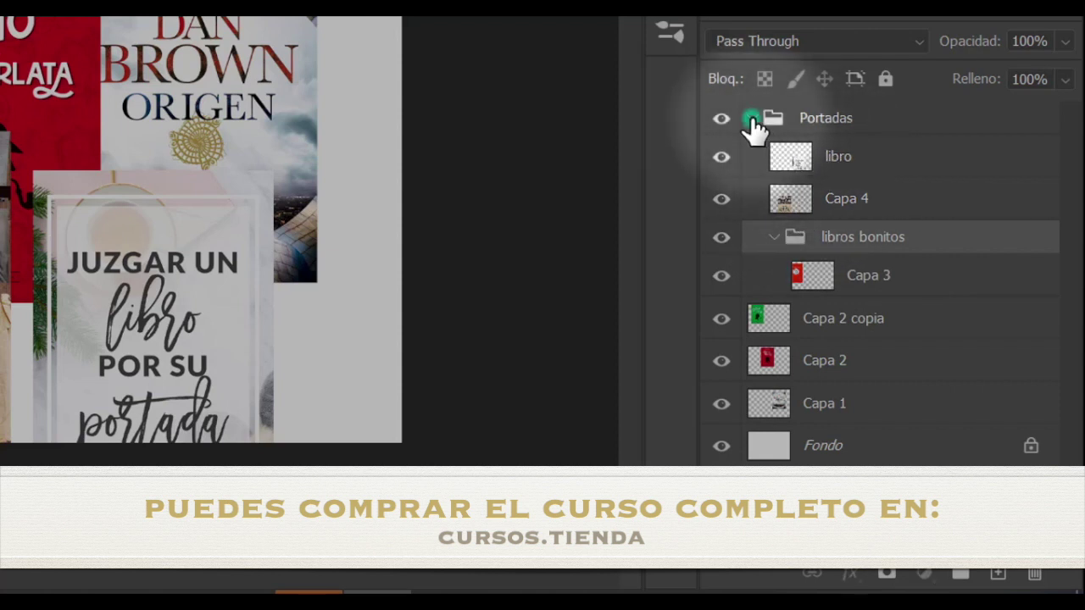
{"action": "left_click", "coordinate": [752, 119]}
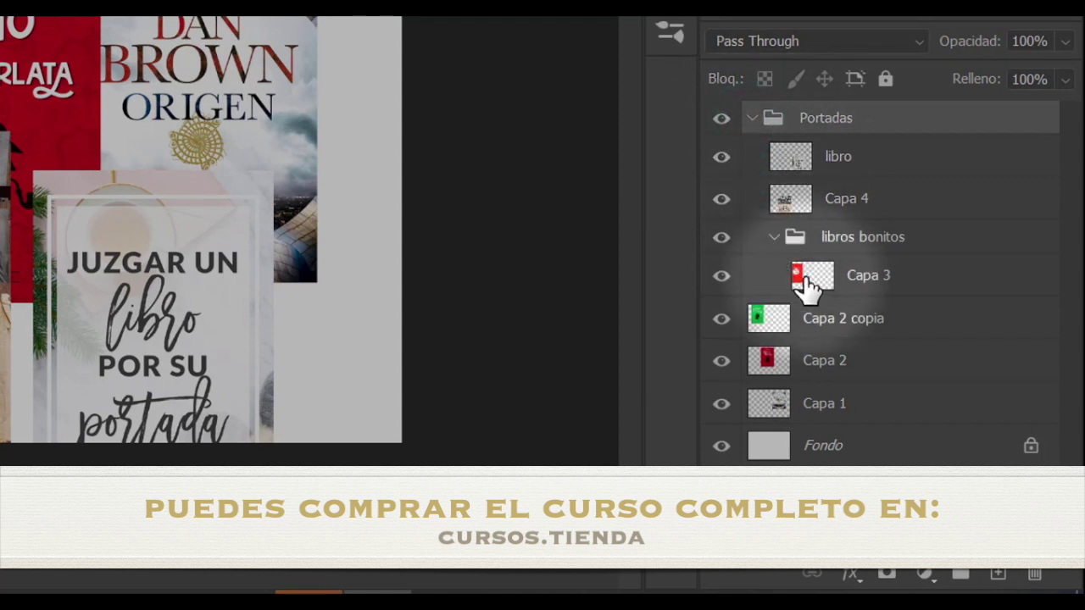
{"action": "left_click", "coordinate": [774, 238]}
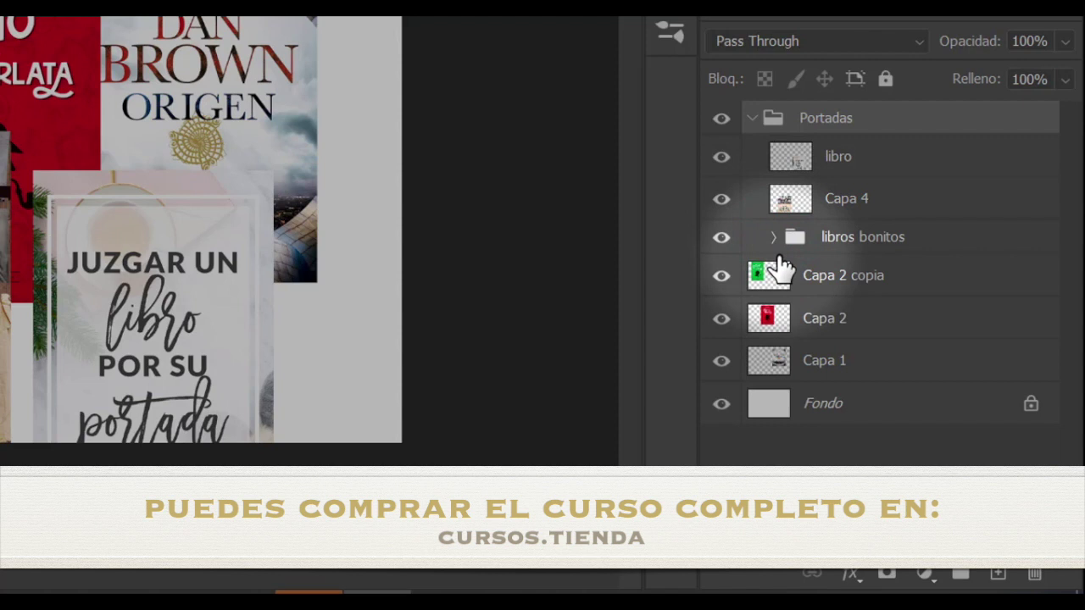
{"action": "left_click", "coordinate": [752, 119]}
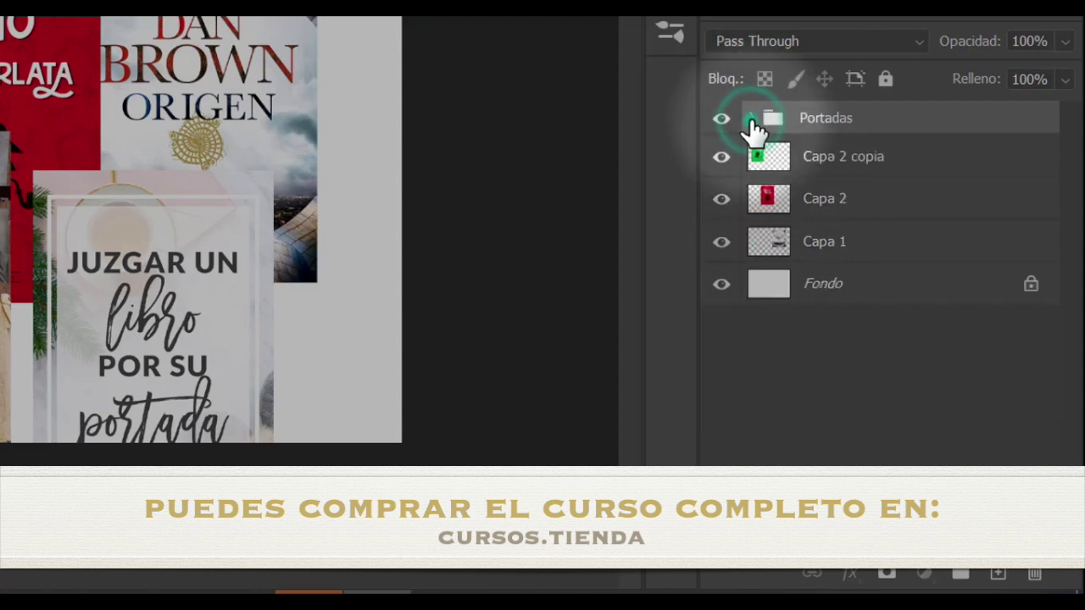
{"action": "left_click", "coordinate": [752, 120]}
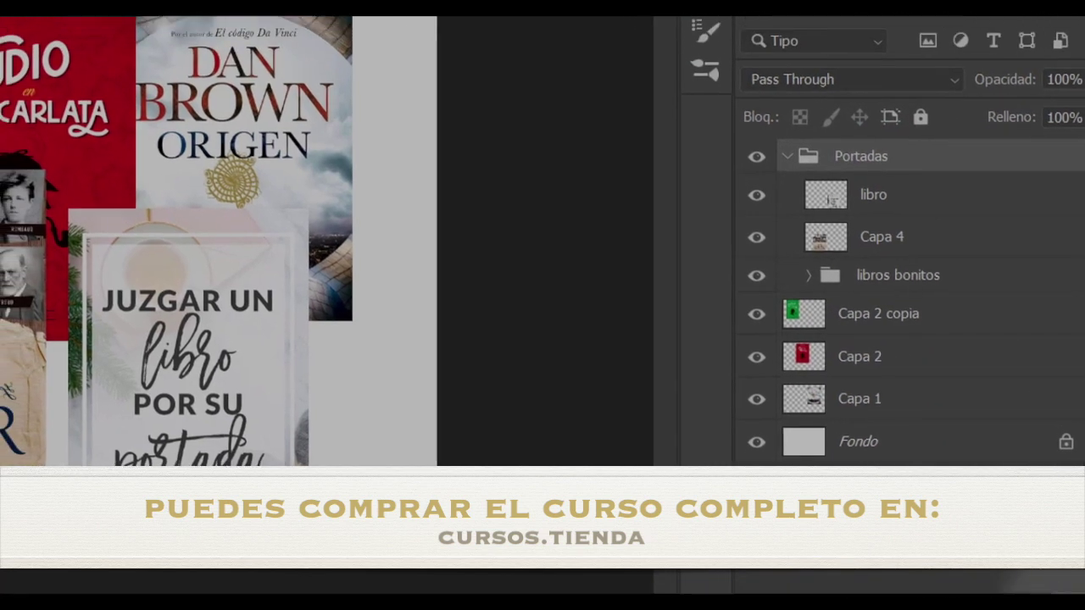
Step: Delete only the Portadas group while keeping its contents, and expand the libros bonitos group
{"action": "left_click", "coordinate": [1039, 577]}
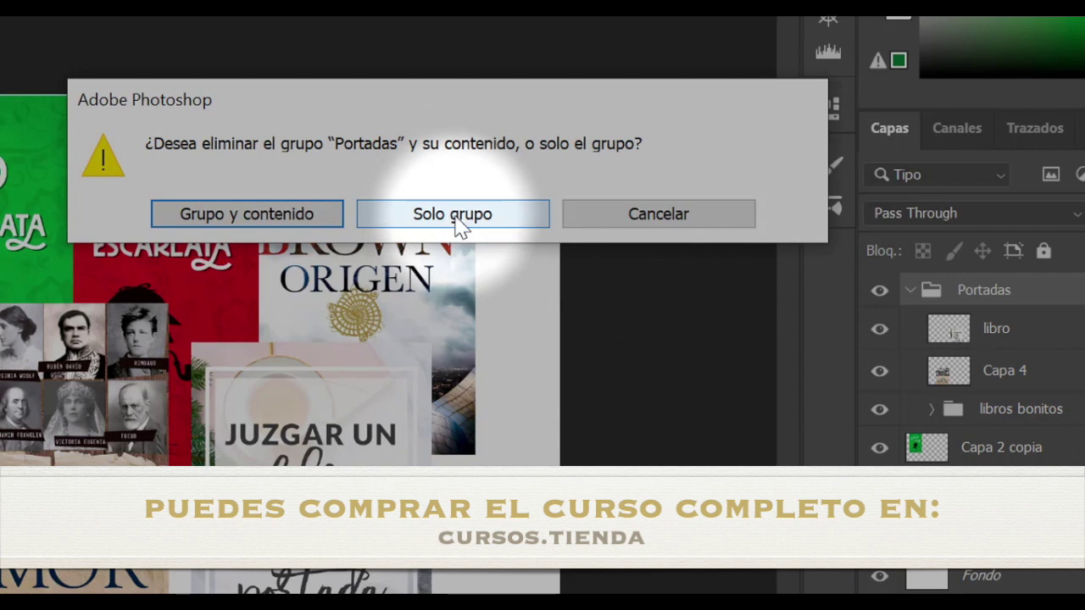
{"action": "left_click", "coordinate": [499, 219]}
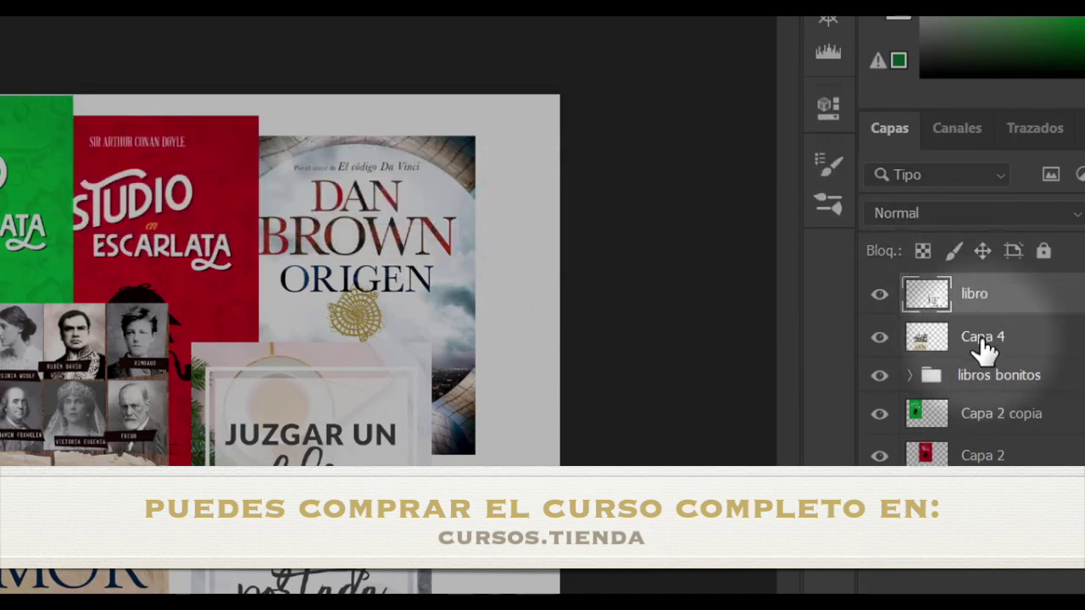
{"action": "left_click", "coordinate": [910, 375]}
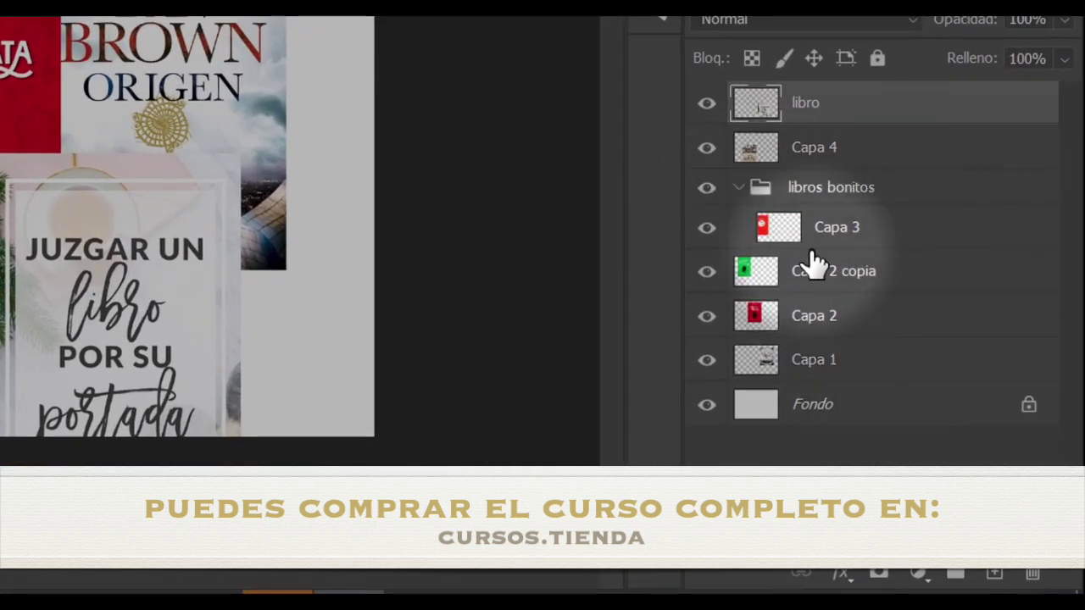
Step: Select the libros bonitos group together with the Capa 4 layer and collapse the group
{"action": "left_click", "coordinate": [803, 189]}
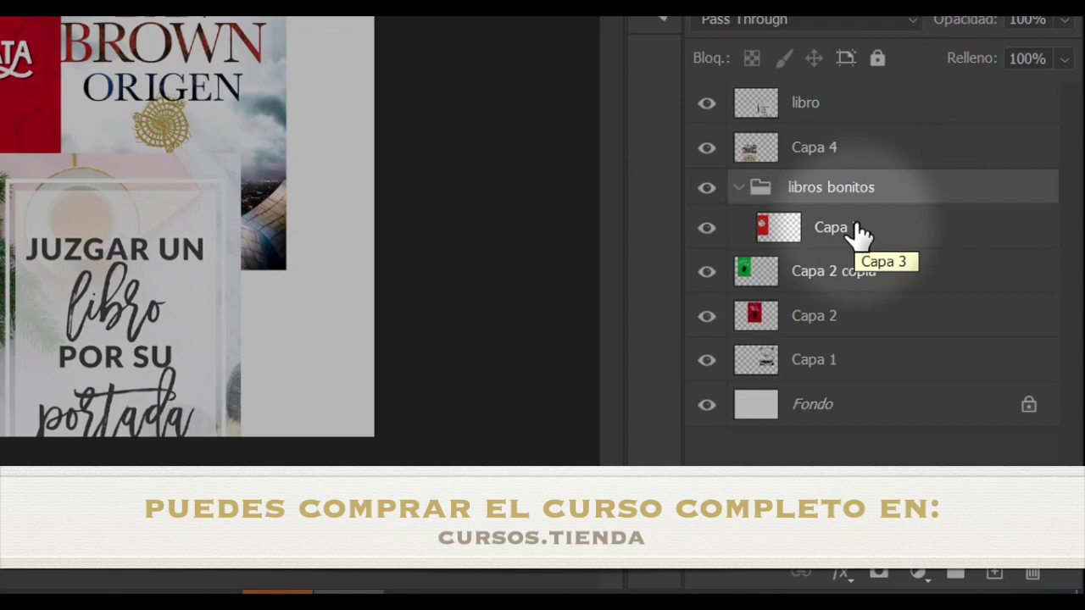
{"action": "left_click", "coordinate": [832, 142]}
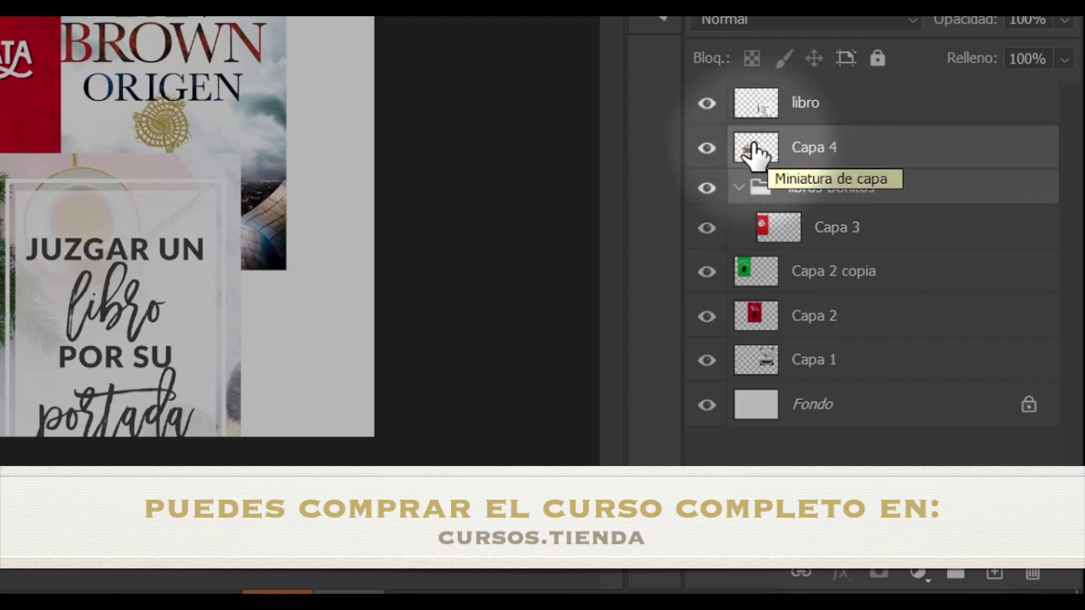
{"action": "left_click", "coordinate": [741, 187]}
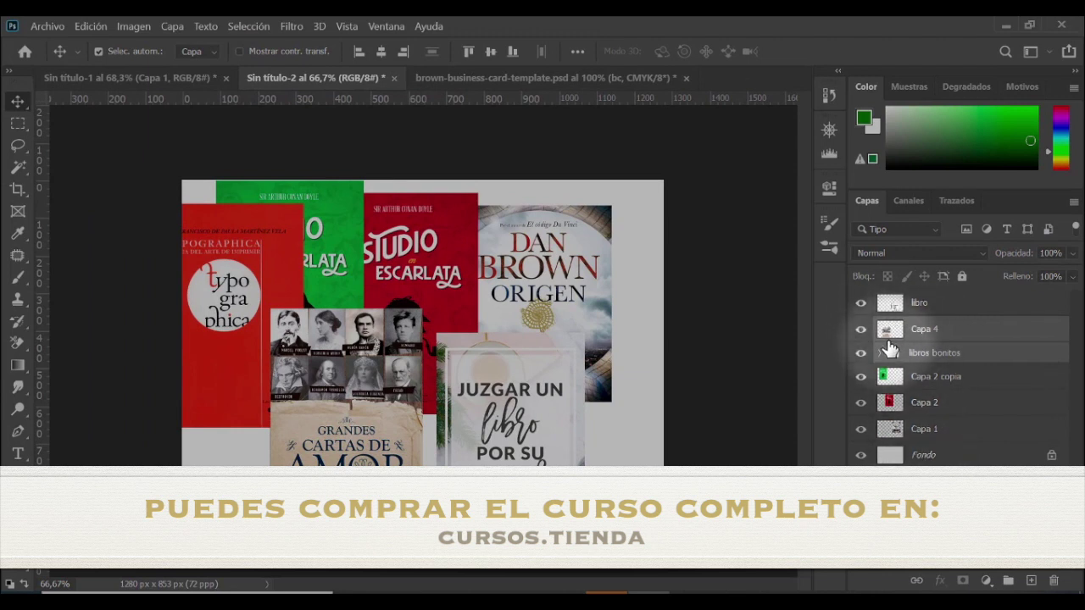
{"action": "left_click", "coordinate": [879, 353]}
{"action": "left_click", "coordinate": [879, 354]}
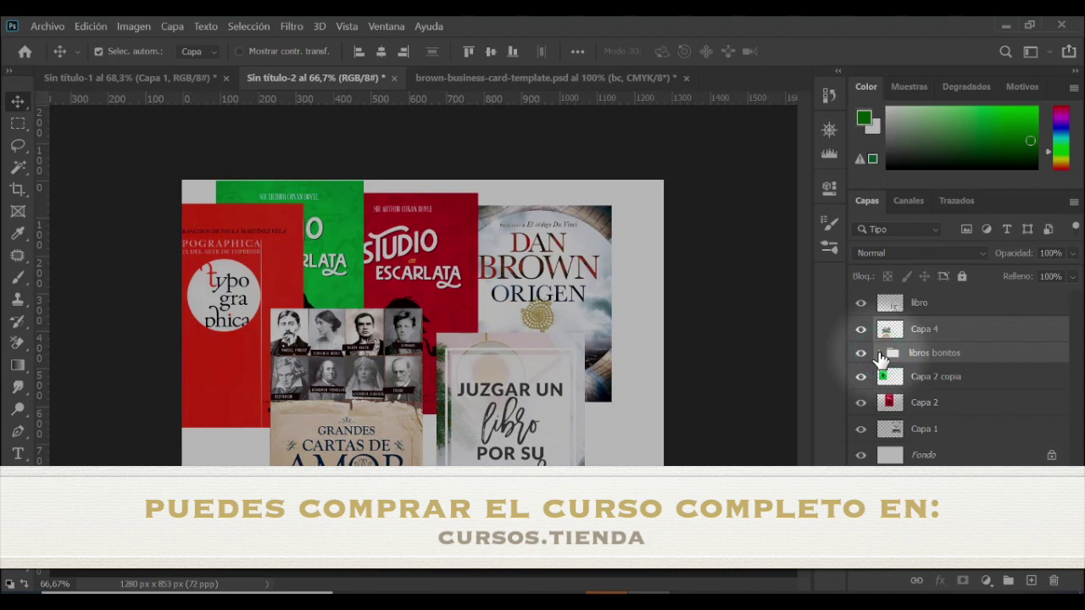